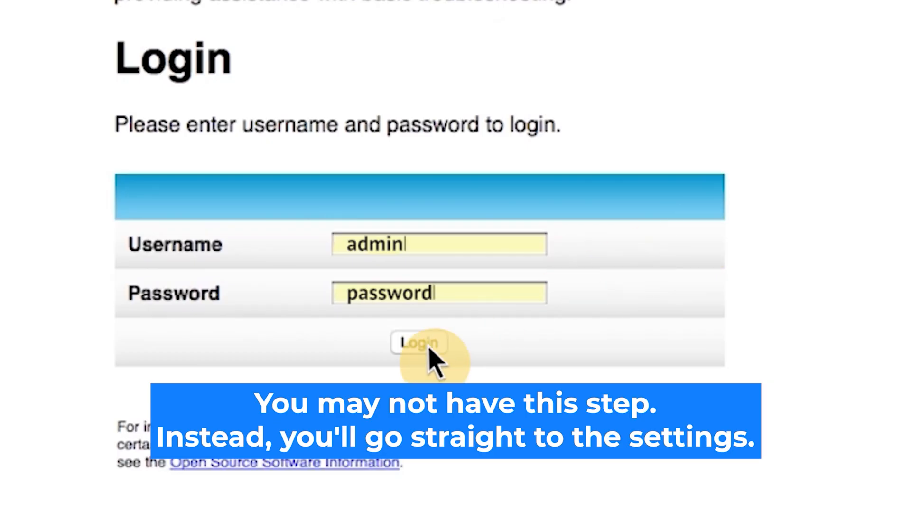
- Sign in to the router's web manager with the default username and password
{"action": "left_click", "coordinate": [427, 346]}
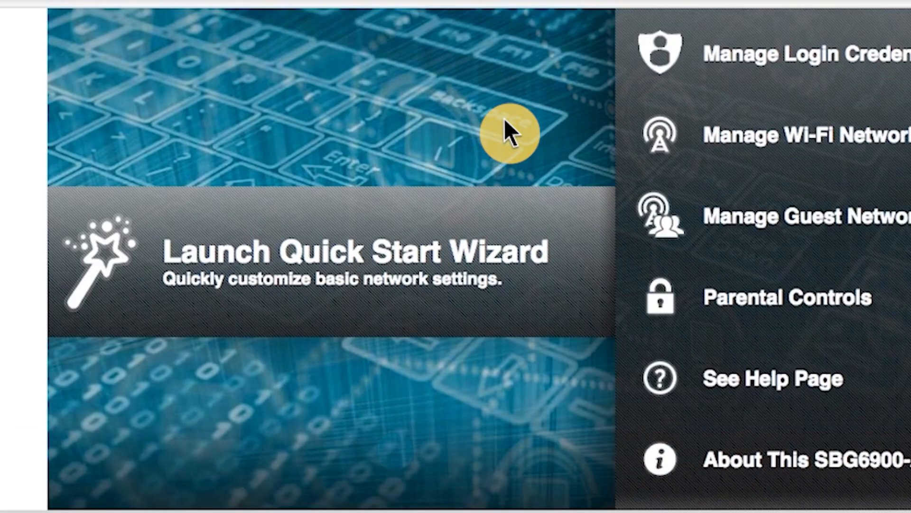
- Launch the Quick Start Wizard from the router home page
{"action": "left_click", "coordinate": [153, 271]}
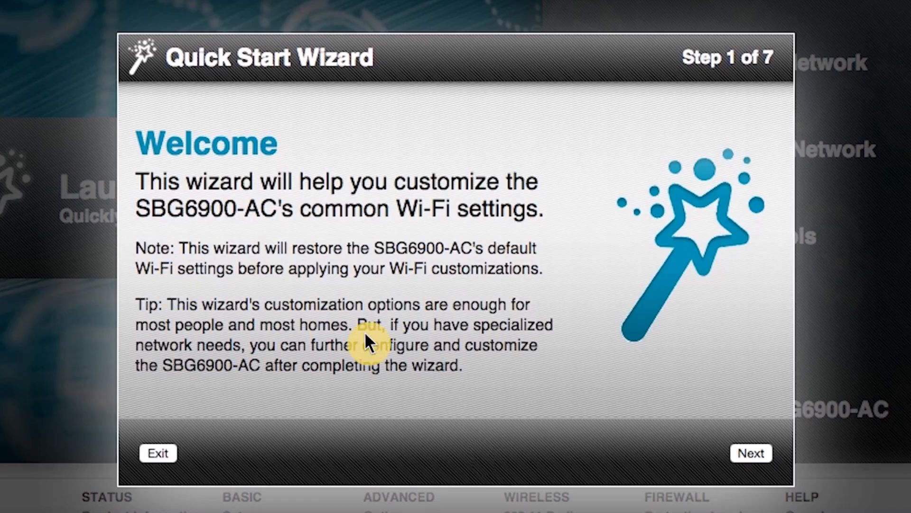
- Set the Wi-Fi SSID to 'ARRIS Wi-Fi', enter a new passphrase, and continue
{"action": "left_click", "coordinate": [752, 452]}
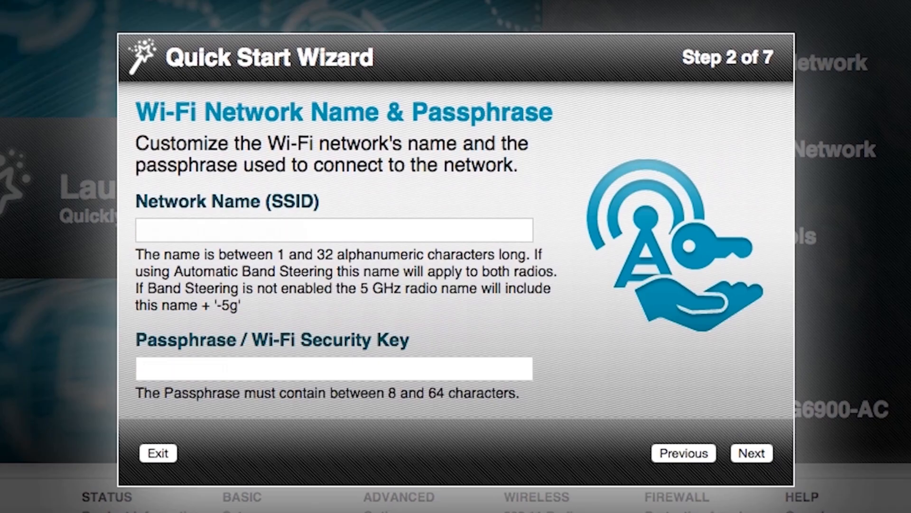
{"action": "type", "text": "ARRIS Wi-Fi"}
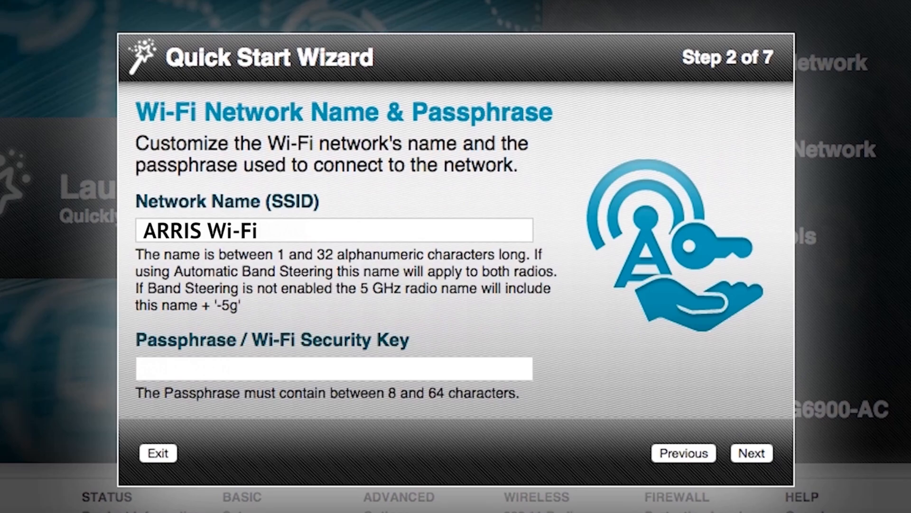
{"action": "type", "text": "Surfboard"}
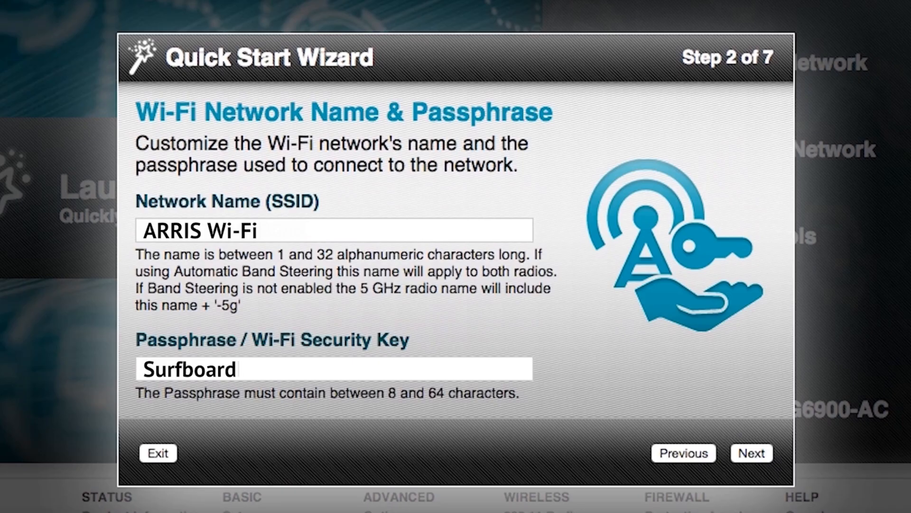
{"action": "left_click", "coordinate": [752, 452]}
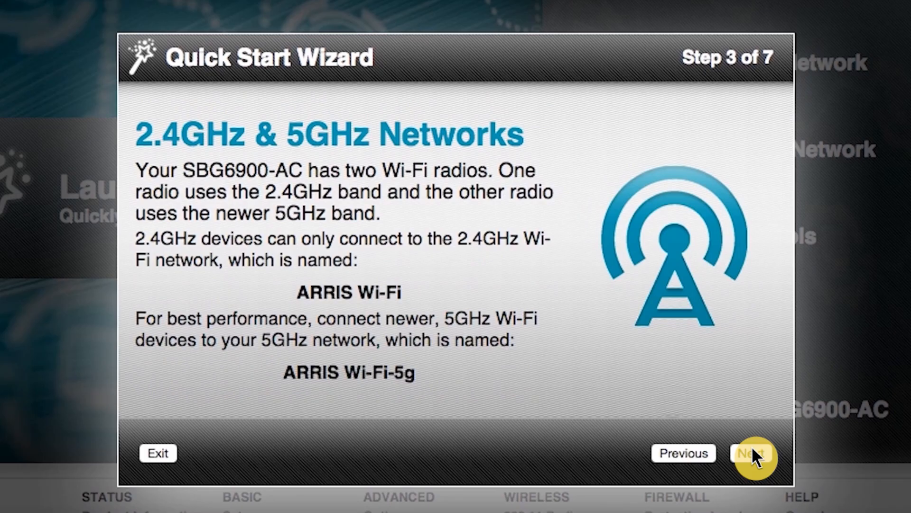
- Advance to the login step and enter a new Web Manager username in both fields
{"action": "left_click", "coordinate": [752, 449]}
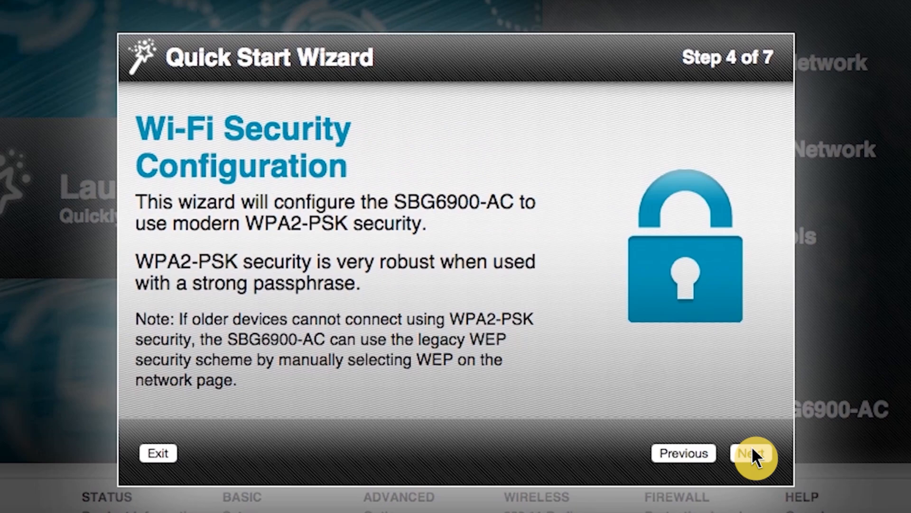
{"action": "left_click", "coordinate": [751, 451]}
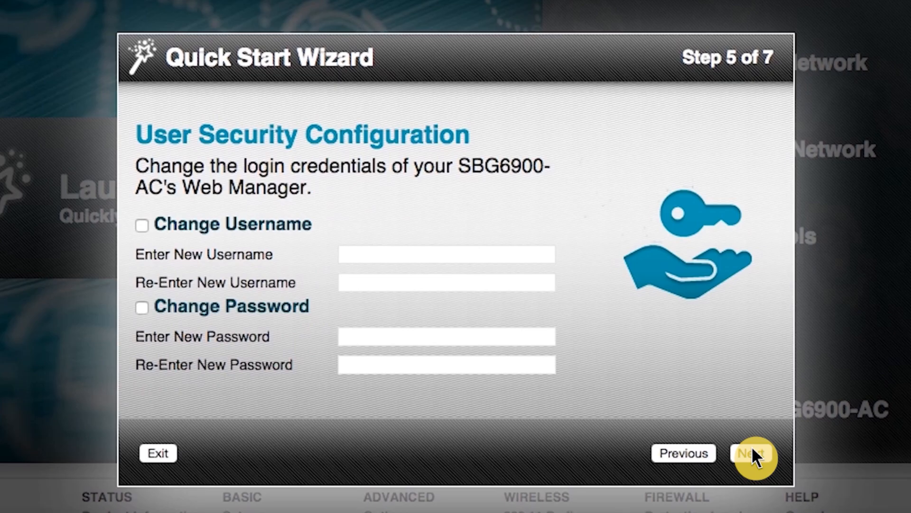
{"action": "left_click", "coordinate": [142, 225]}
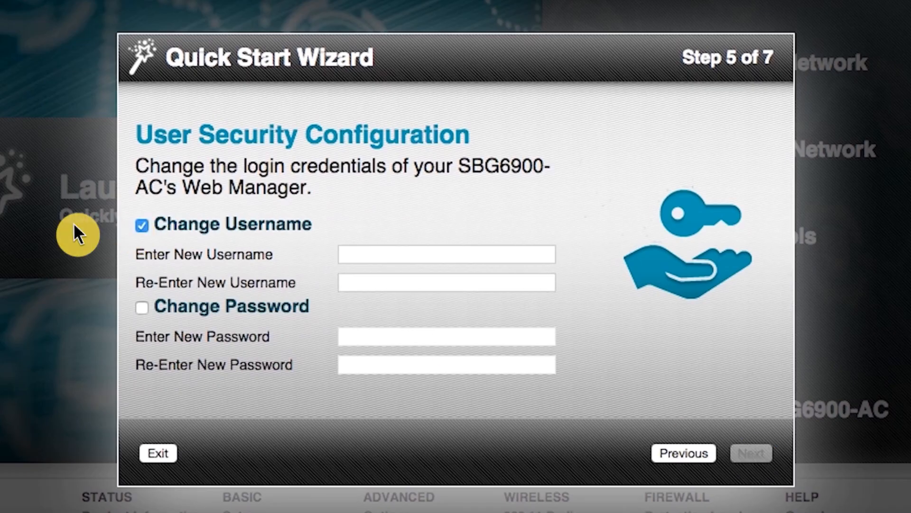
{"action": "type", "text": "admin123"}
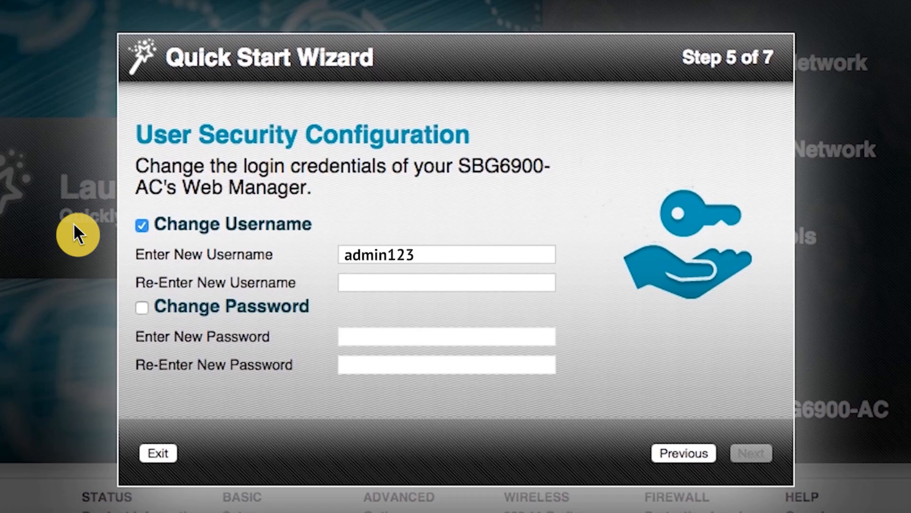
{"action": "key", "text": "Tab"}
{"action": "type", "text": "admin123"}
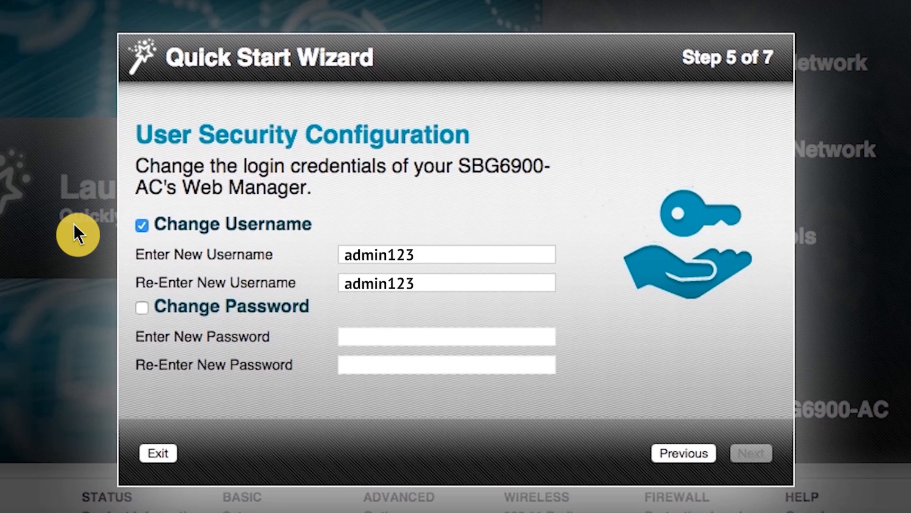
- Enter and confirm a new Web Manager password, then continue to Review Settings
{"action": "left_click", "coordinate": [142, 307]}
{"action": "type", "text": "password123"}
{"action": "key", "text": "Tab"}
{"action": "type", "text": "password123"}
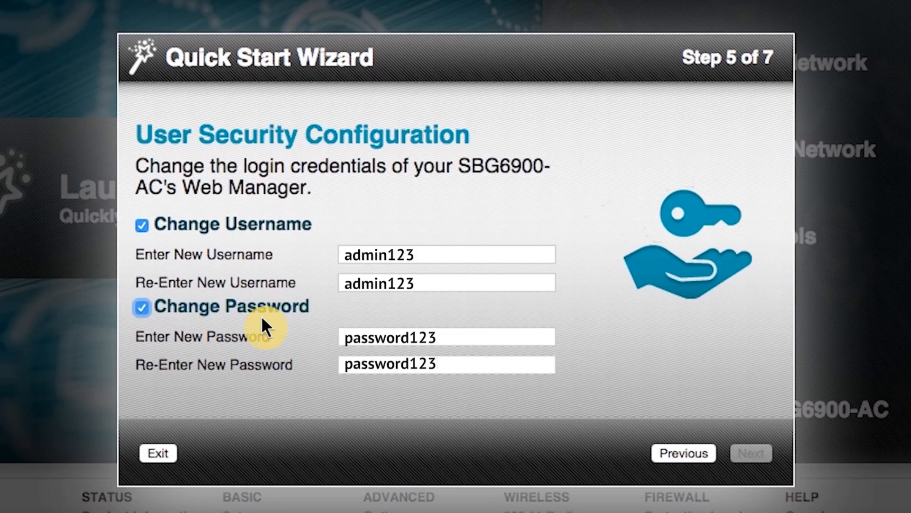
{"action": "left_click", "coordinate": [753, 454]}
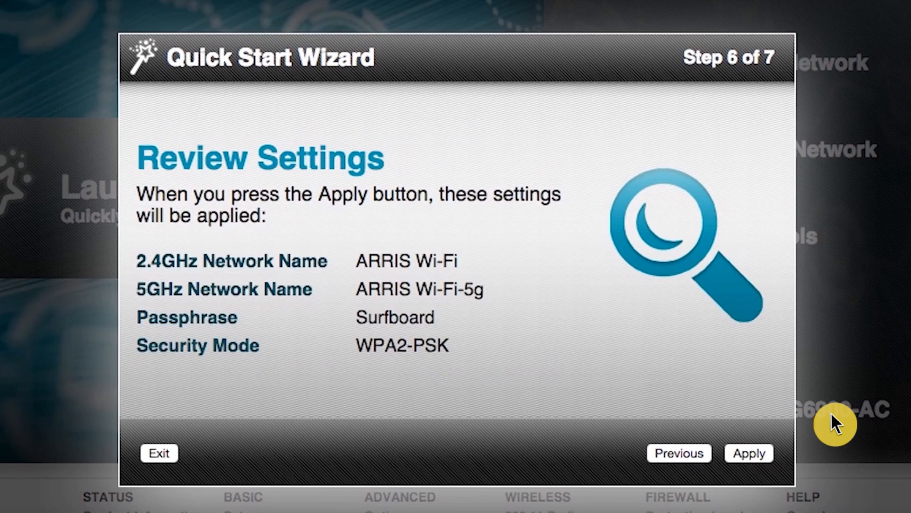
- Apply the reviewed Wi-Fi name, passphrase and WPA2-PSK security settings
{"action": "left_click", "coordinate": [748, 452]}
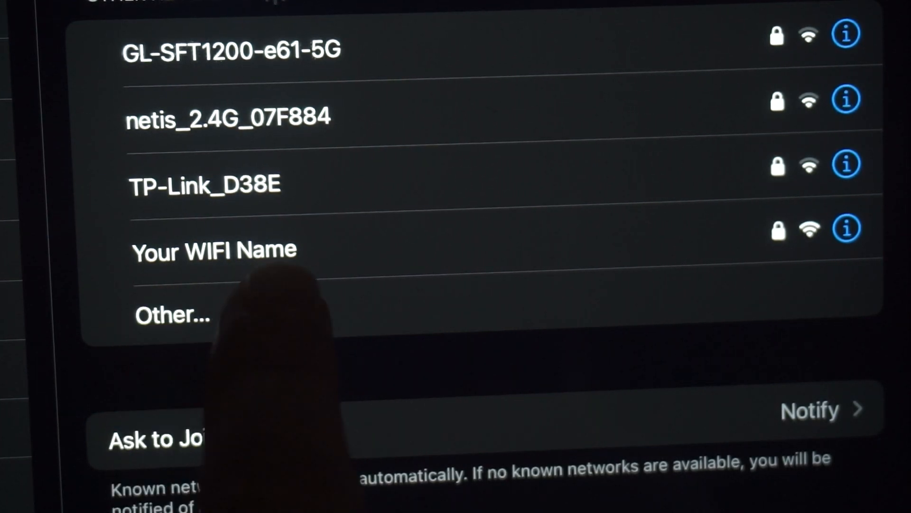
- Join the 'Your WIFI Name' network and run a test search for 'dfdfdfdf'
{"action": "left_click", "coordinate": [285, 244]}
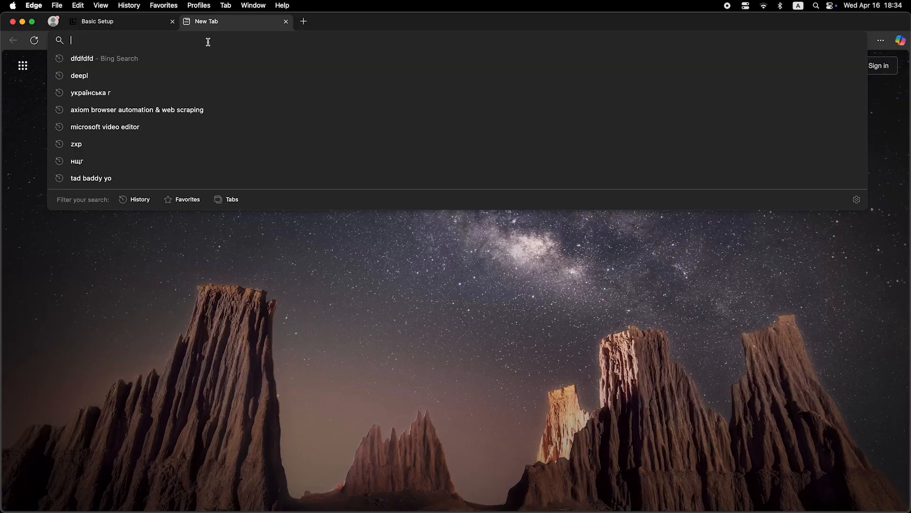
{"action": "type", "text": "dfdfdfdf"}
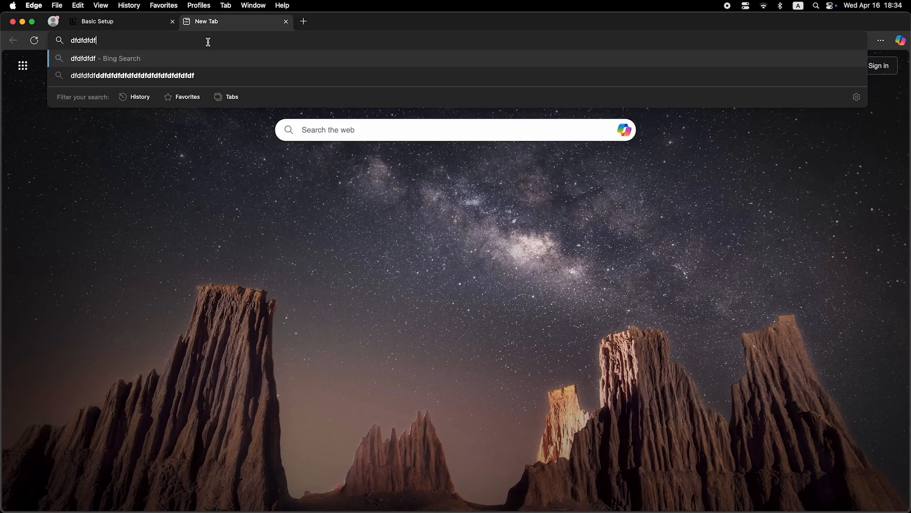
{"action": "key", "text": "Return"}
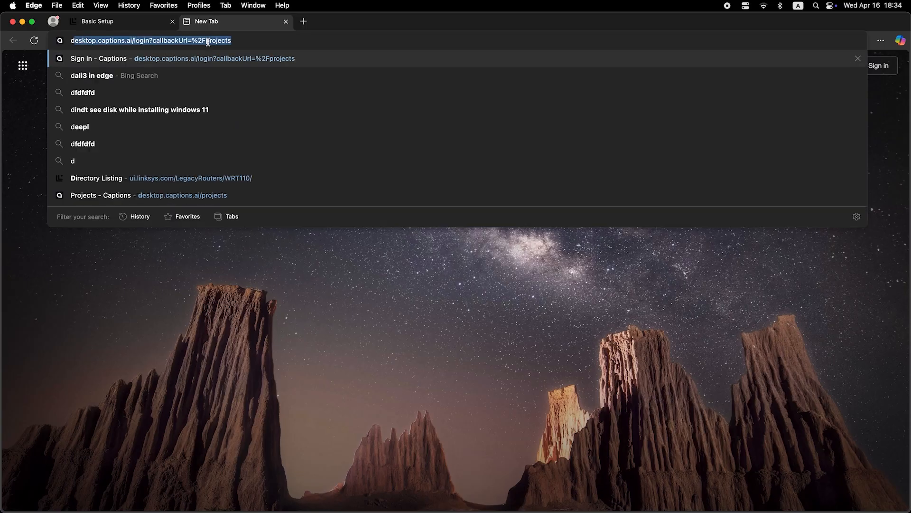
- Run another test search for 'dfdfdfdf' from Edge's address bar
{"action": "type", "text": "dfdfdfdf"}
{"action": "key", "text": "Return"}
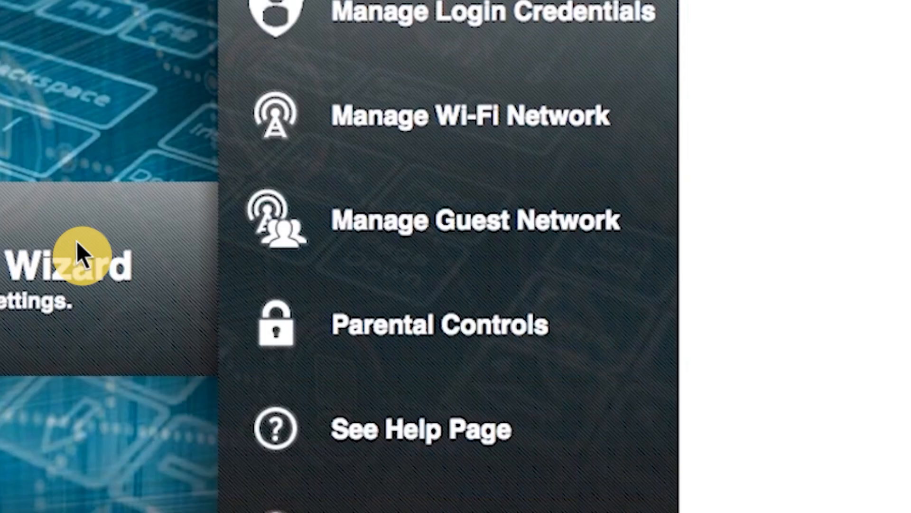
- Open Manage Guest Network and enable the 2.4 GHz guest network
{"action": "left_click", "coordinate": [440, 218]}
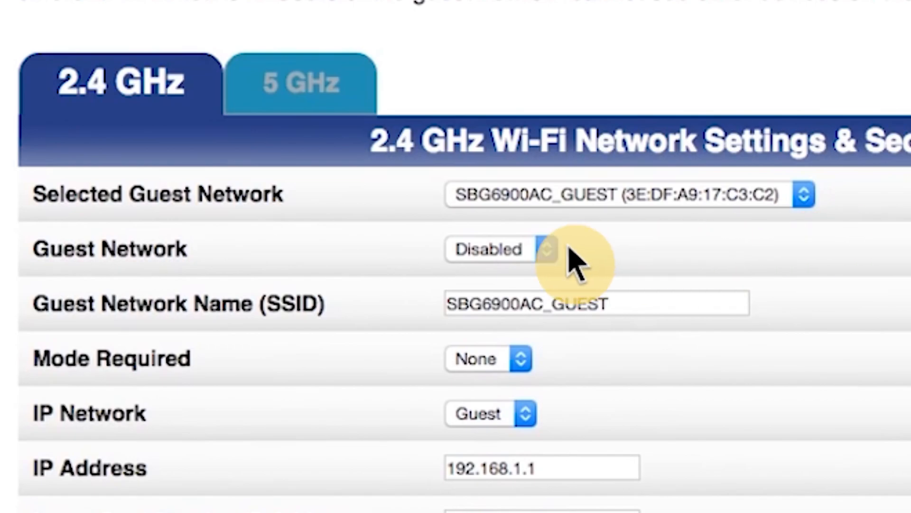
{"action": "left_click", "coordinate": [538, 252]}
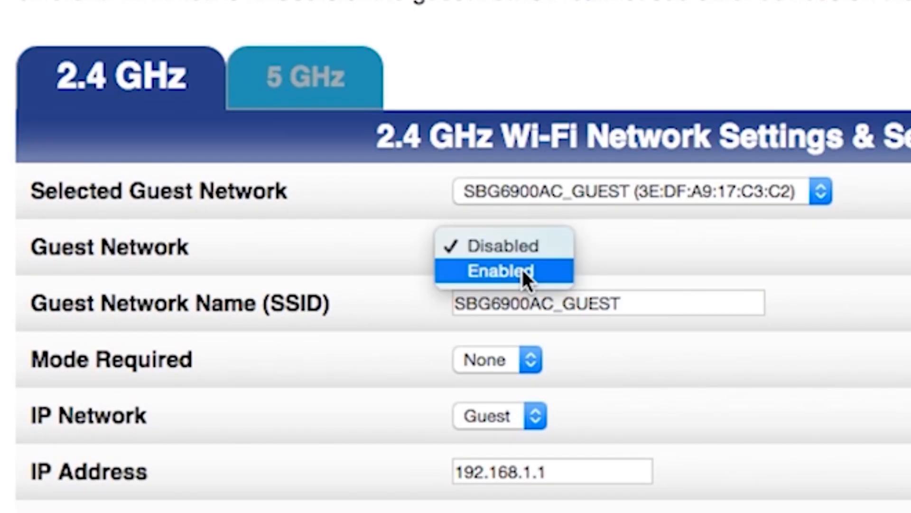
{"action": "left_click", "coordinate": [524, 270]}
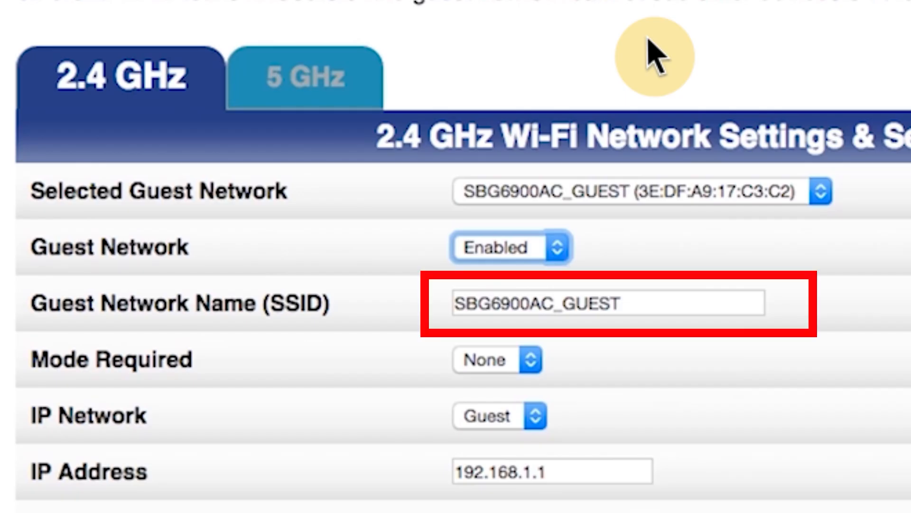
- Secure the guest network with WPA2-PSK and a passphrase, then apply
{"action": "scroll", "coordinate": [649, 42], "scroll_direction": "down", "scroll_amount": 10}
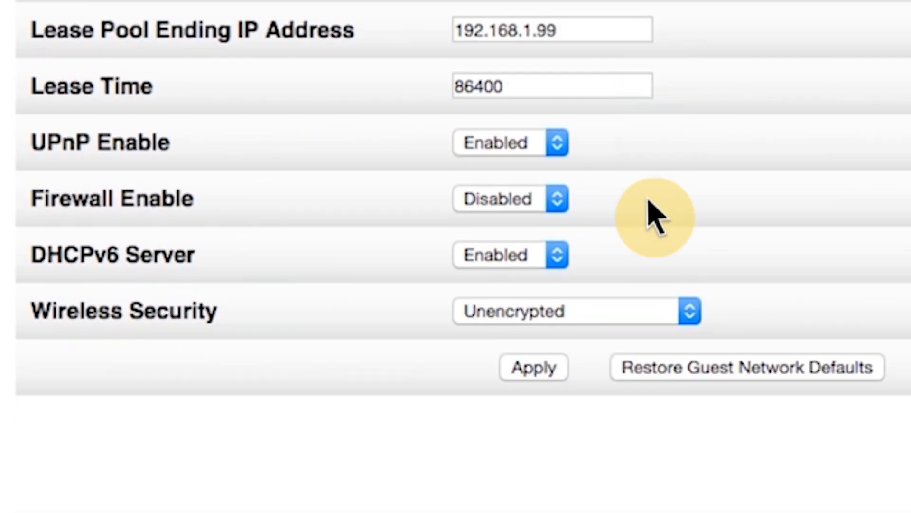
{"action": "left_click", "coordinate": [647, 311]}
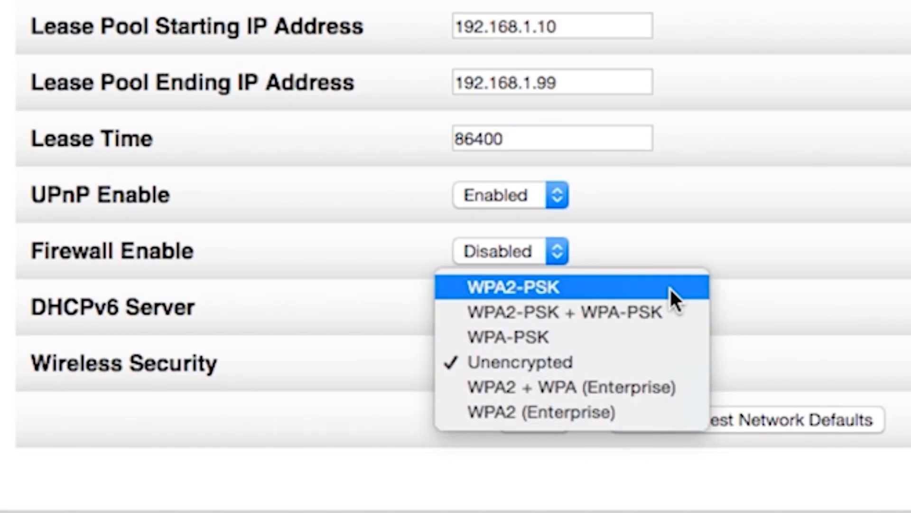
{"action": "left_click", "coordinate": [670, 286]}
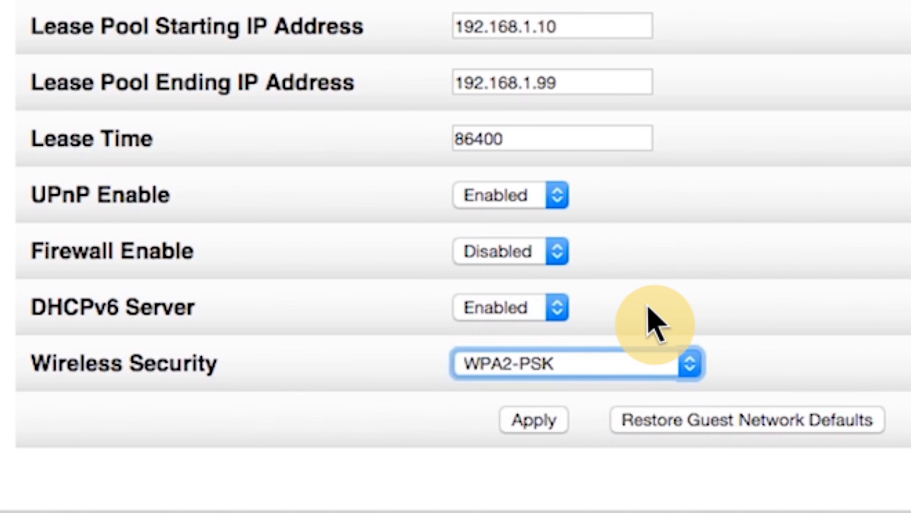
{"action": "scroll", "coordinate": [655, 325], "scroll_direction": "down", "scroll_amount": 4}
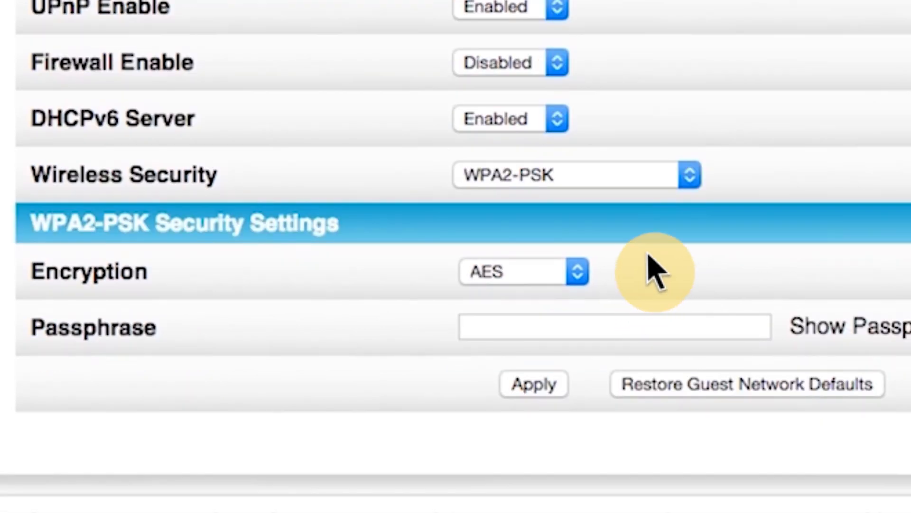
{"action": "type", "text": "gue"}
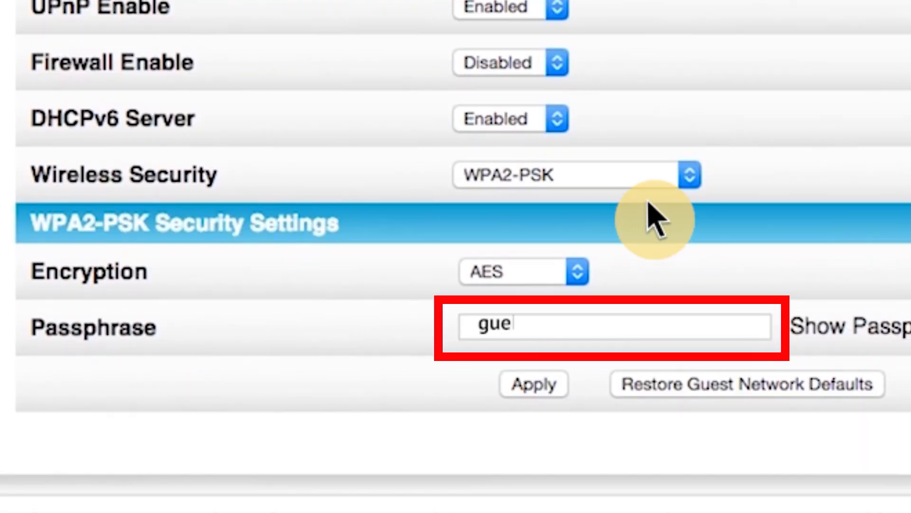
{"action": "type", "text": "stpass"}
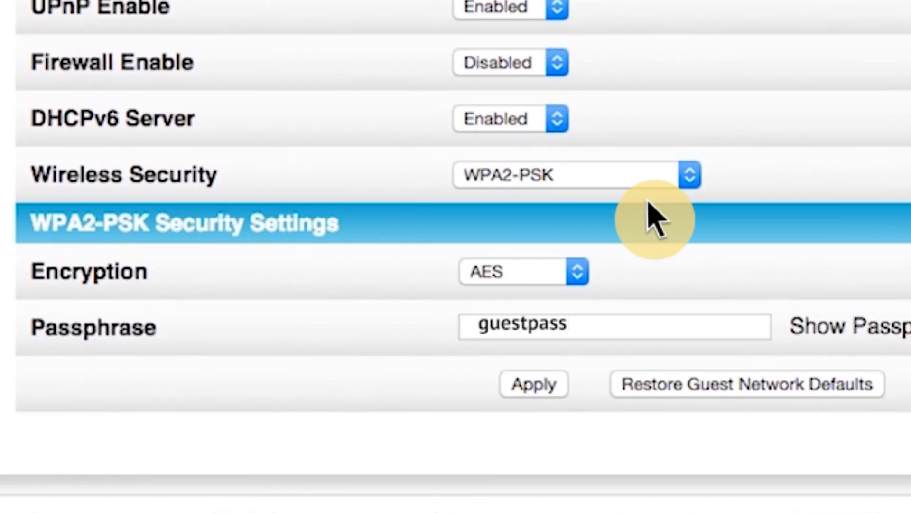
{"action": "left_click", "coordinate": [534, 384]}
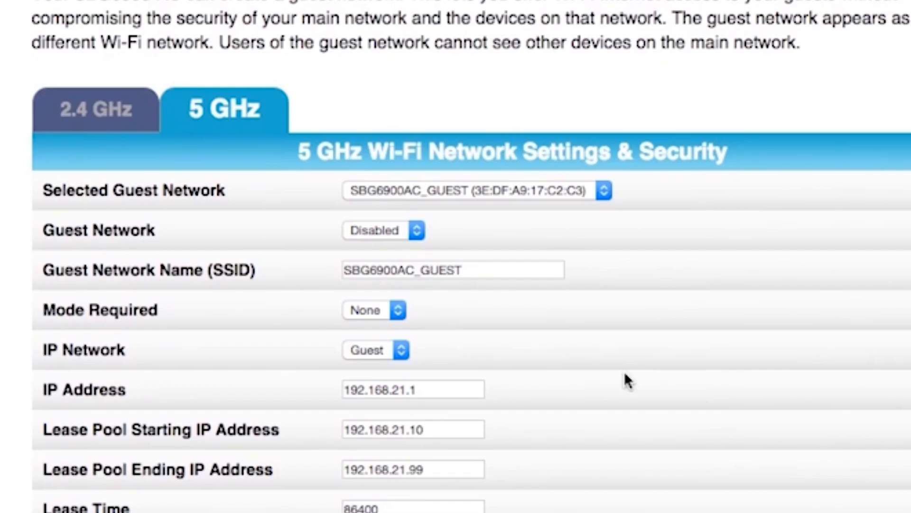